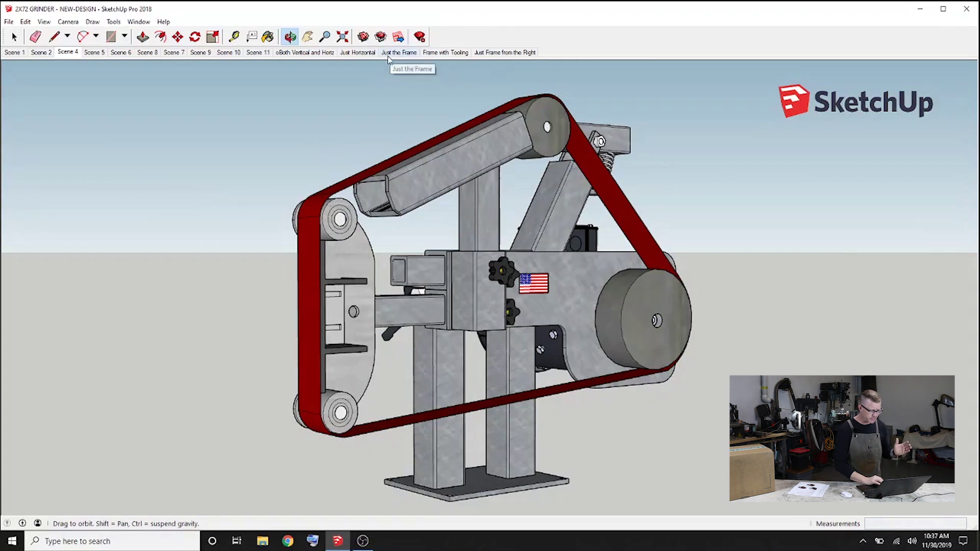
Step: Show the Just the Frame scene with the spring tension arm, tool-arm receivers and base plate
click(403, 55)
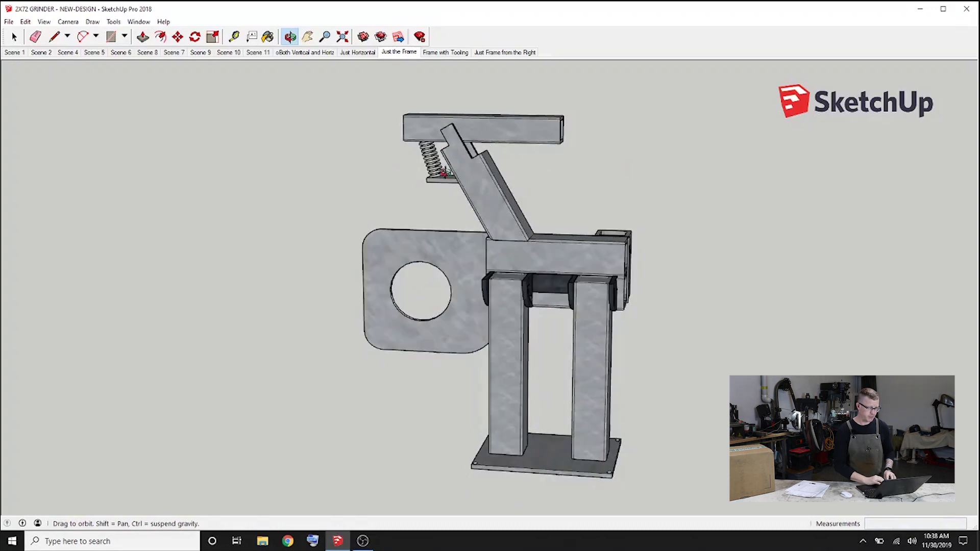
Step: Zoom in on the angled tension arm of the bare frame
scroll(487, 174, up, 5)
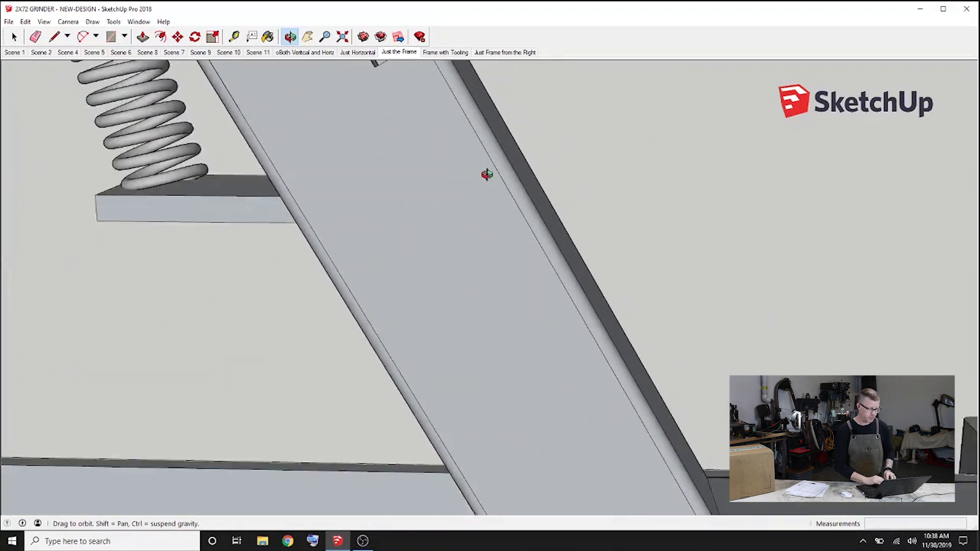
Step: Orbit and zoom around the spring and arm joint, then advance to the Frame with Tooling scene
scroll(489, 199, down, 1)
mouse_move(490, 201)
mouse_down()
mouse_move(674, 201)
mouse_move(671, 271)
mouse_move(647, 265)
mouse_up()
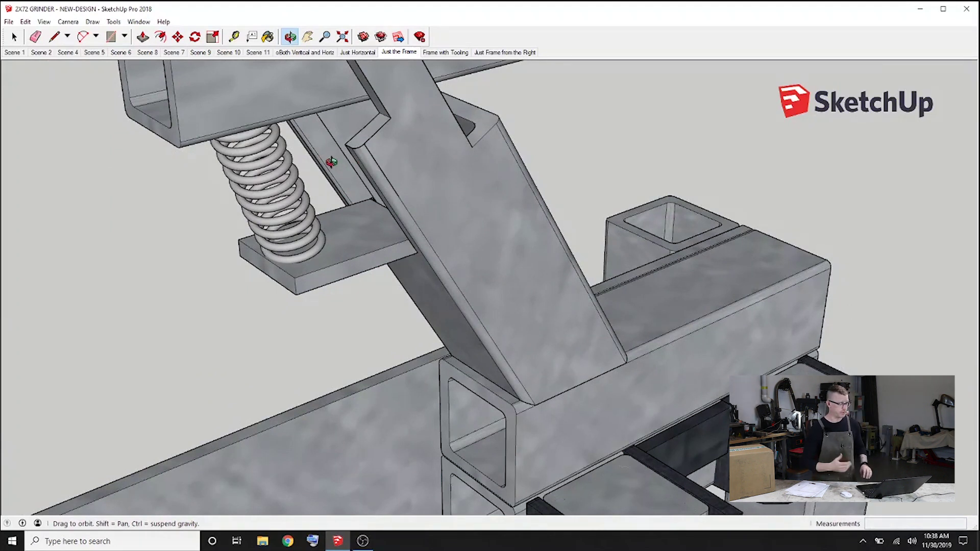
mouse_move(449, 177)
mouse_down()
mouse_move(345, 183)
mouse_move(302, 214)
mouse_move(503, 109)
mouse_move(565, 107)
mouse_move(574, 118)
mouse_move(424, 158)
mouse_move(389, 201)
mouse_up()
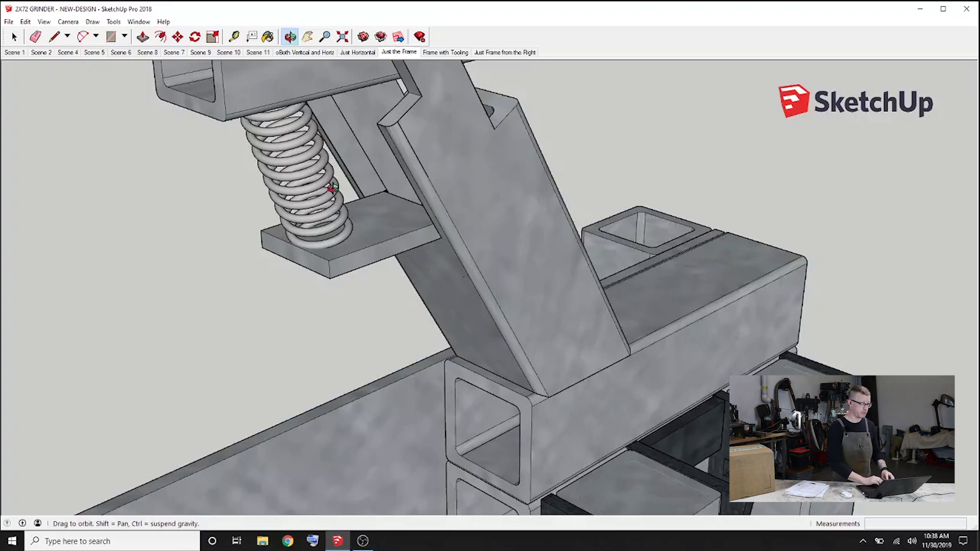
scroll(332, 188, down, 3)
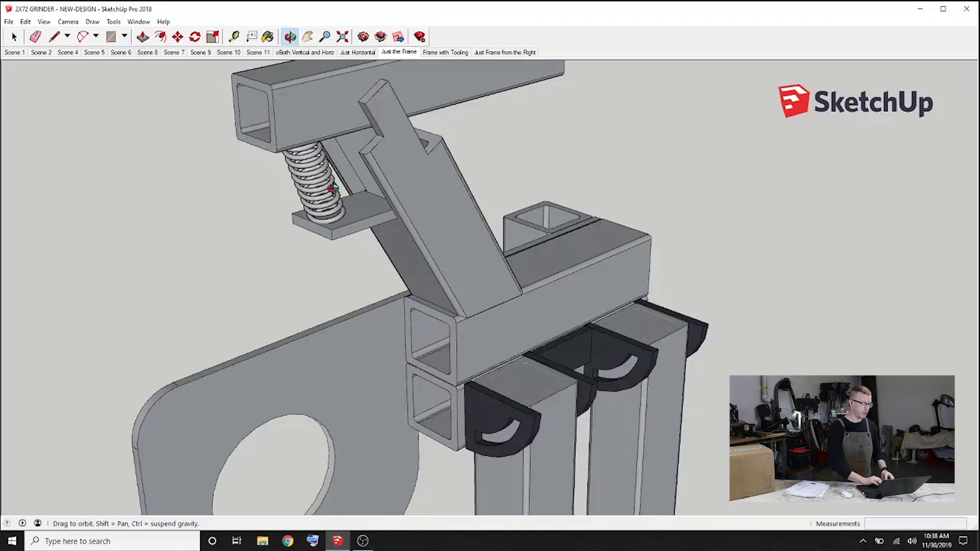
scroll(331, 188, down, 2)
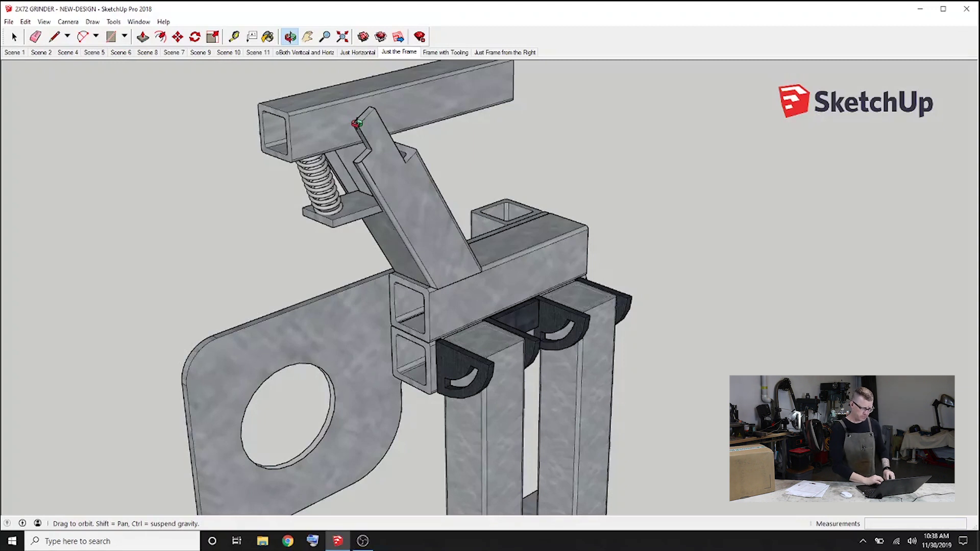
key(Page_Down)
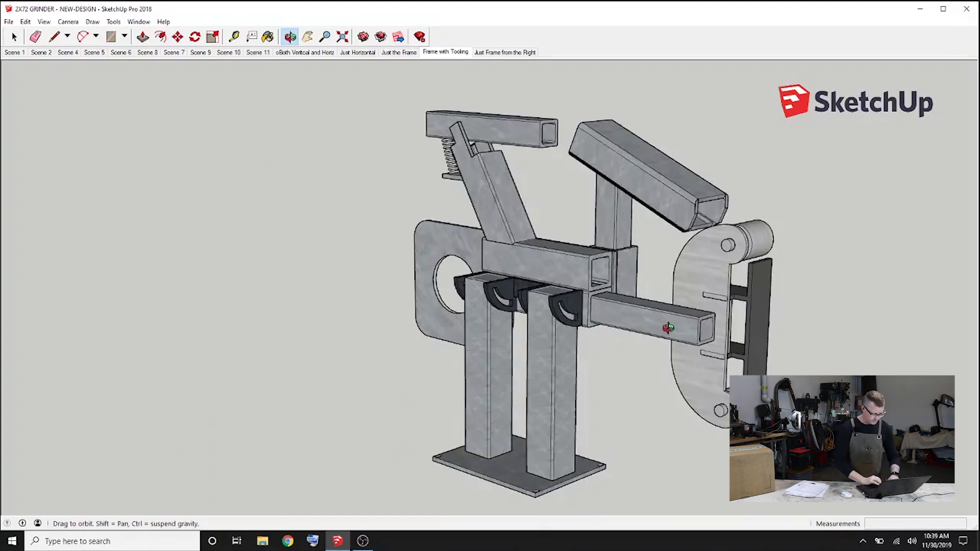
Step: Pan the tooled frame, briefly show hidden geometry as ghosted outlines, then bring up Scene 6
drag(667, 328, 572, 341)
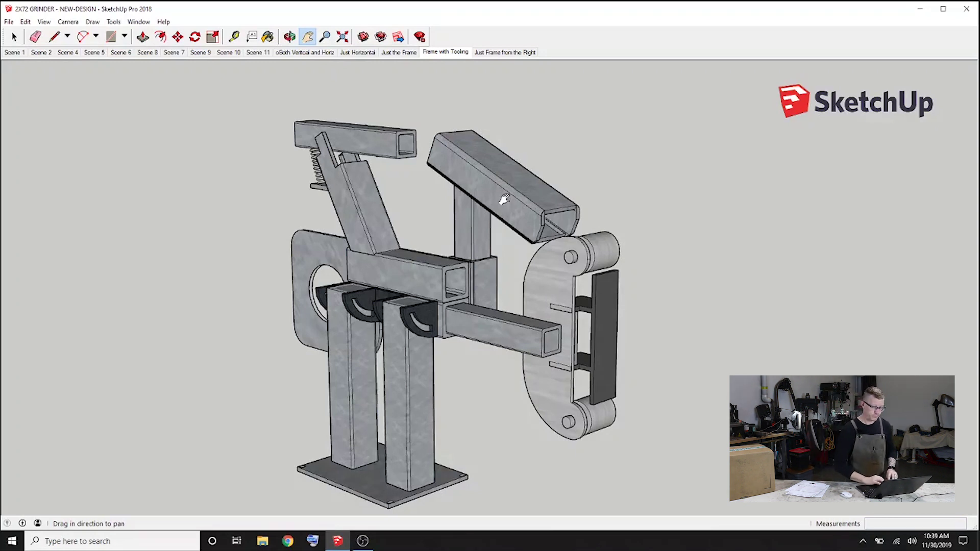
key(Page_Down)
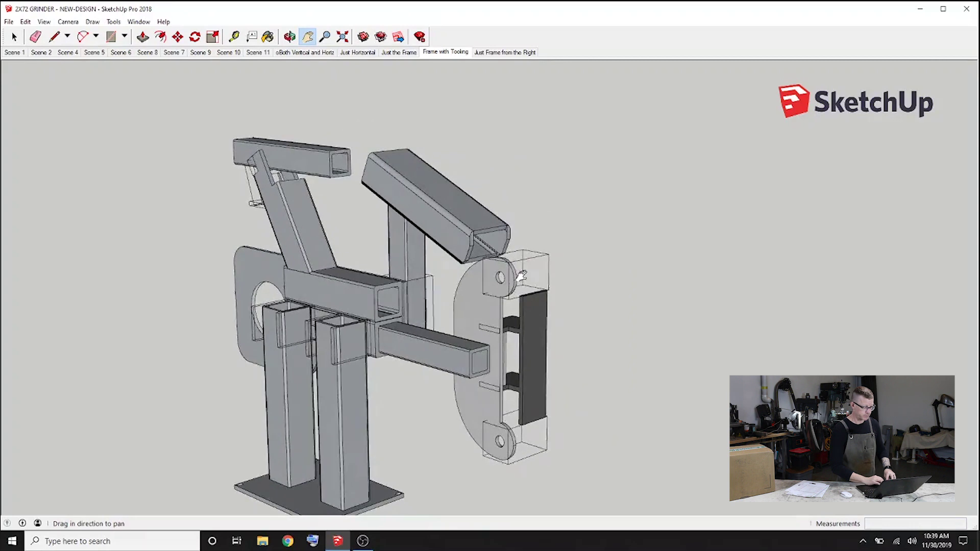
drag(521, 276, 667, 228)
key(Page_Up)
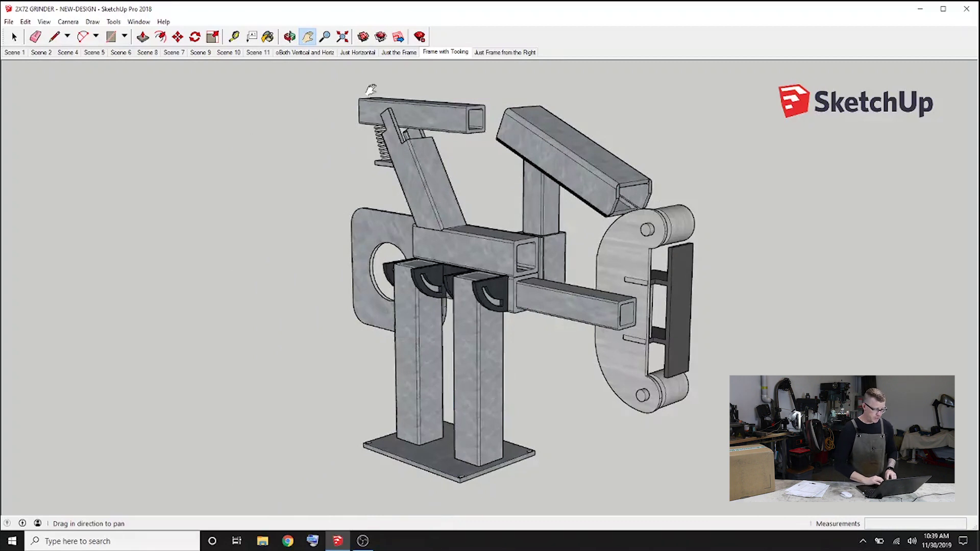
click(121, 53)
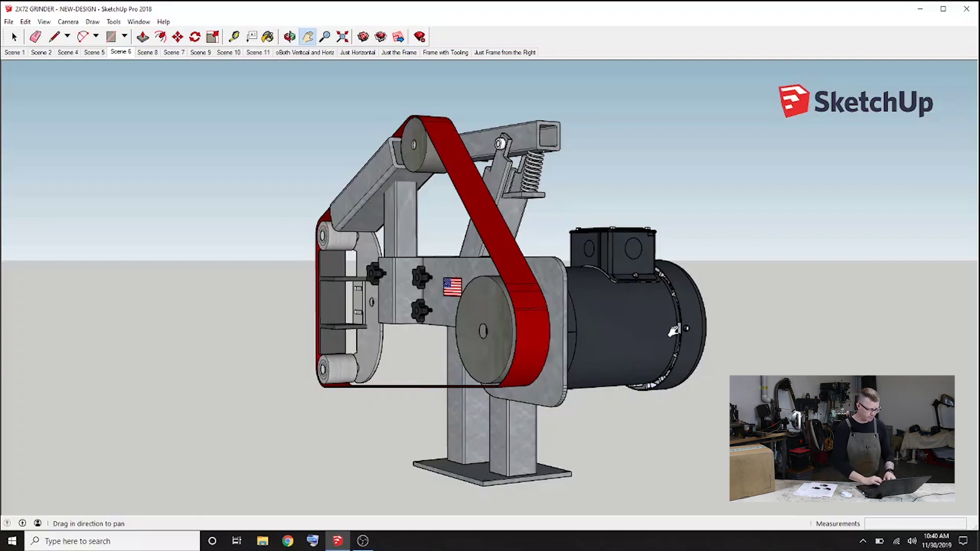
key(o)
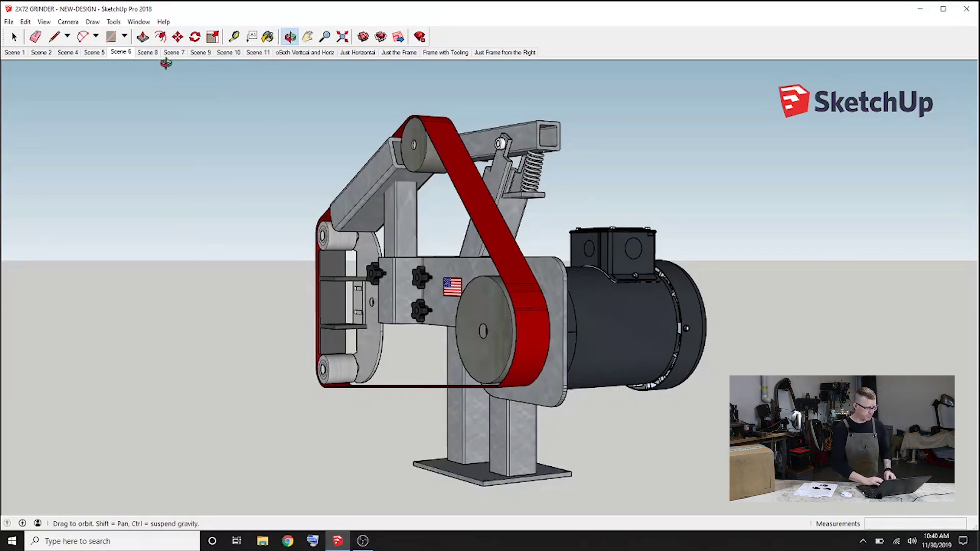
Step: Show Scene 8: the assembled grinder with red belt, flag decal and frame knobs
click(150, 54)
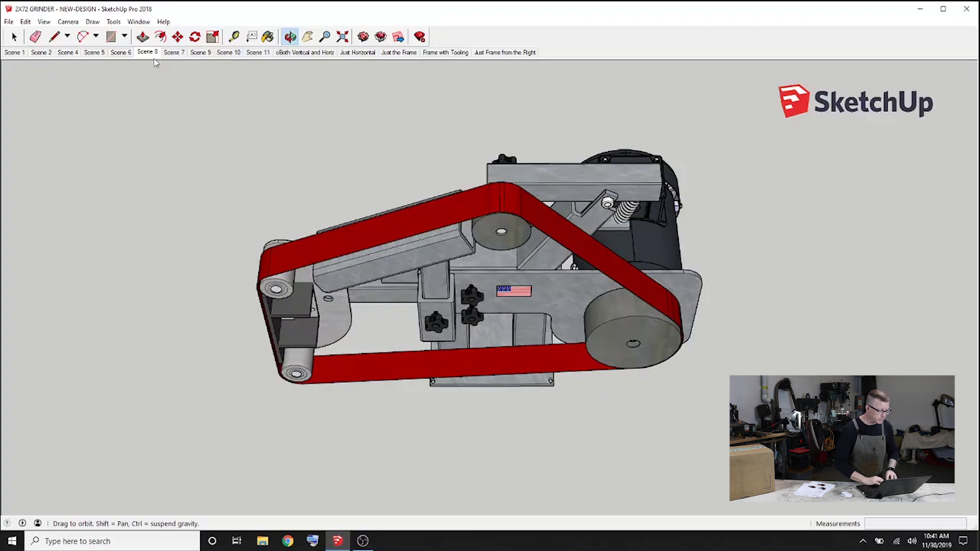
Step: Cycle through Scenes 7, 8, 6, 5 and 9, ending on Scene 10's clamp handle close-up
click(183, 54)
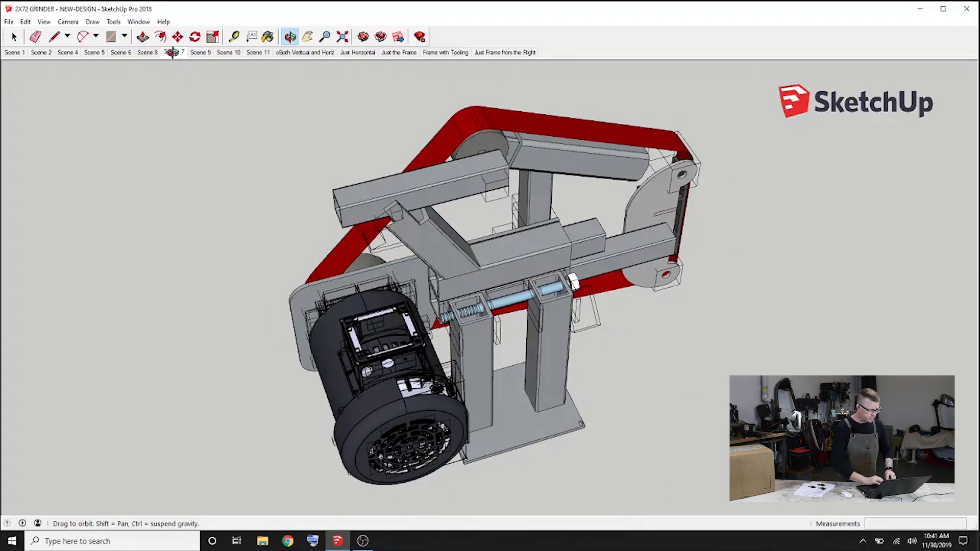
click(139, 54)
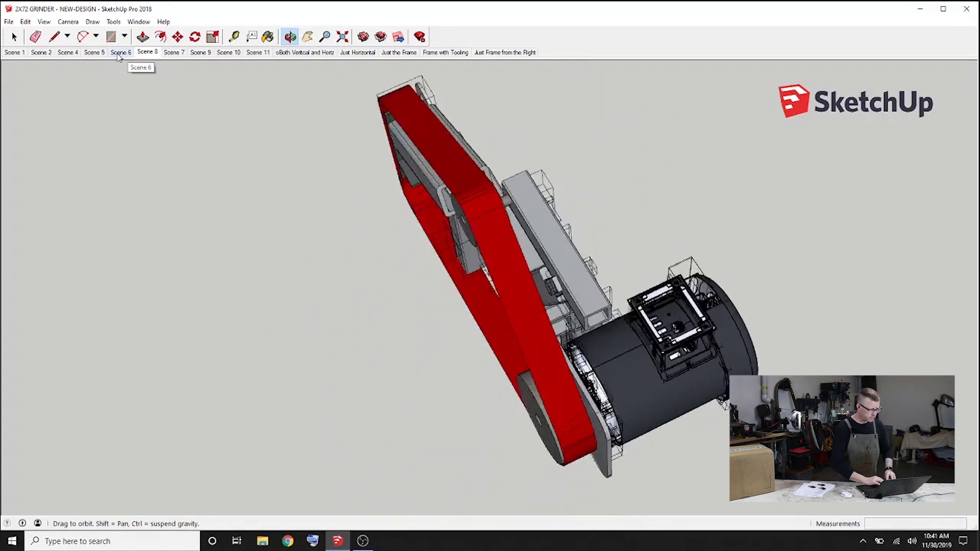
click(121, 53)
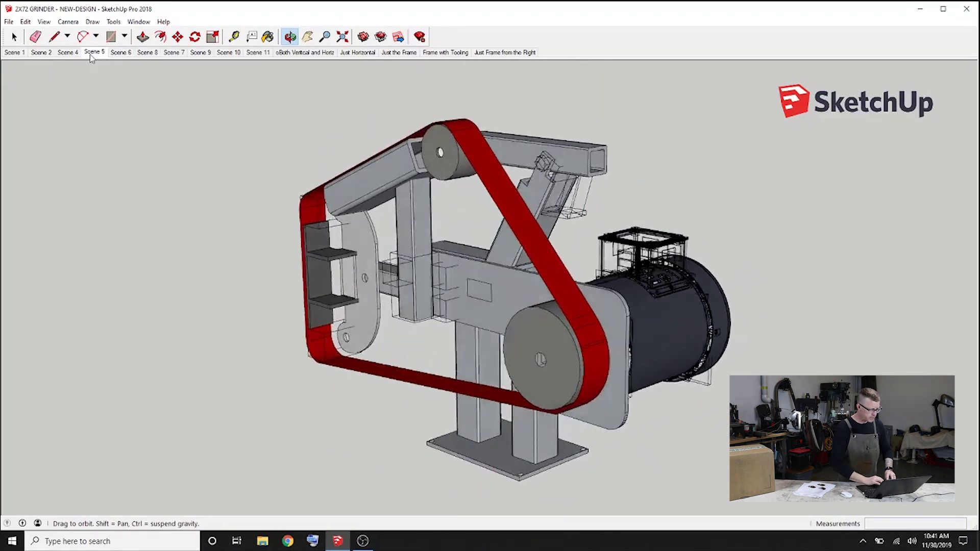
click(89, 54)
click(202, 56)
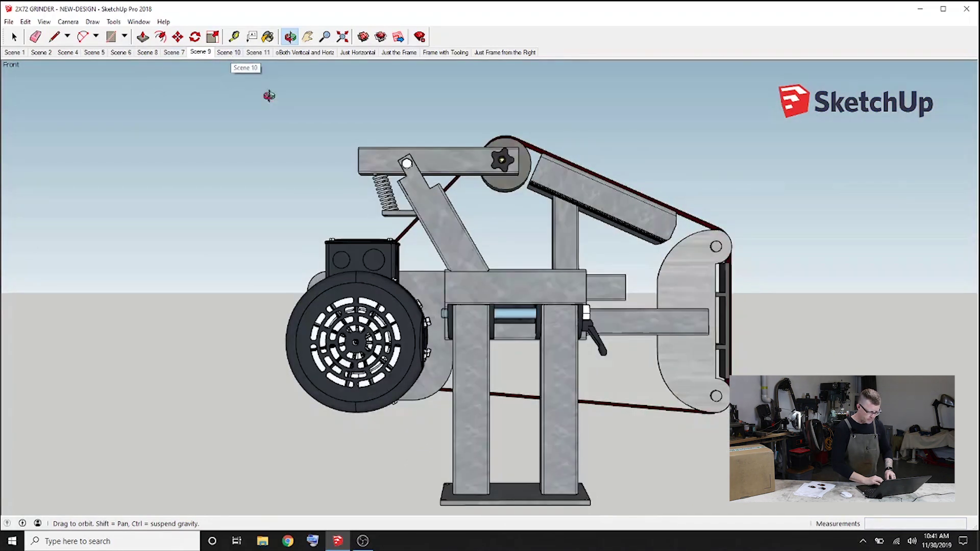
click(231, 57)
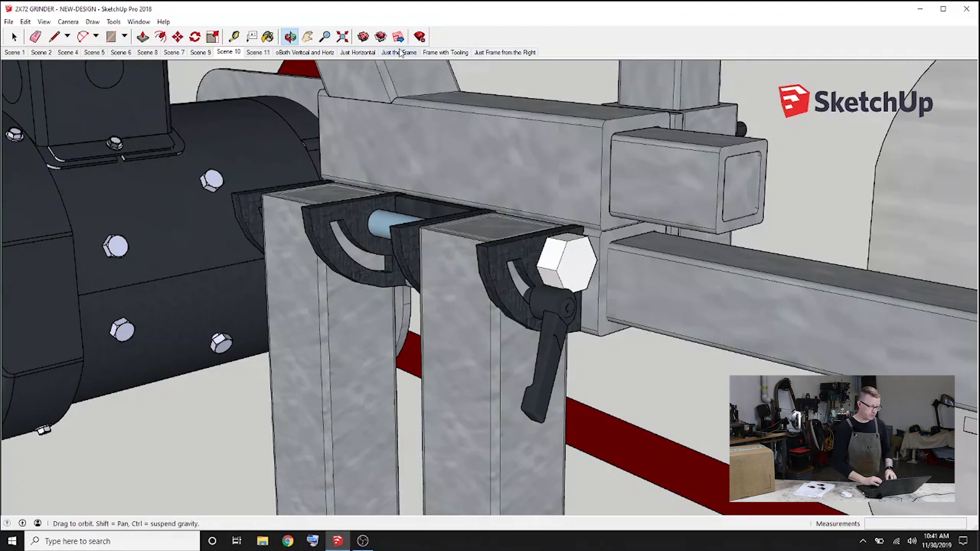
Step: Show the Just Horizontal scene, with the grinder laid flat and its red belt looping horizontally
click(358, 53)
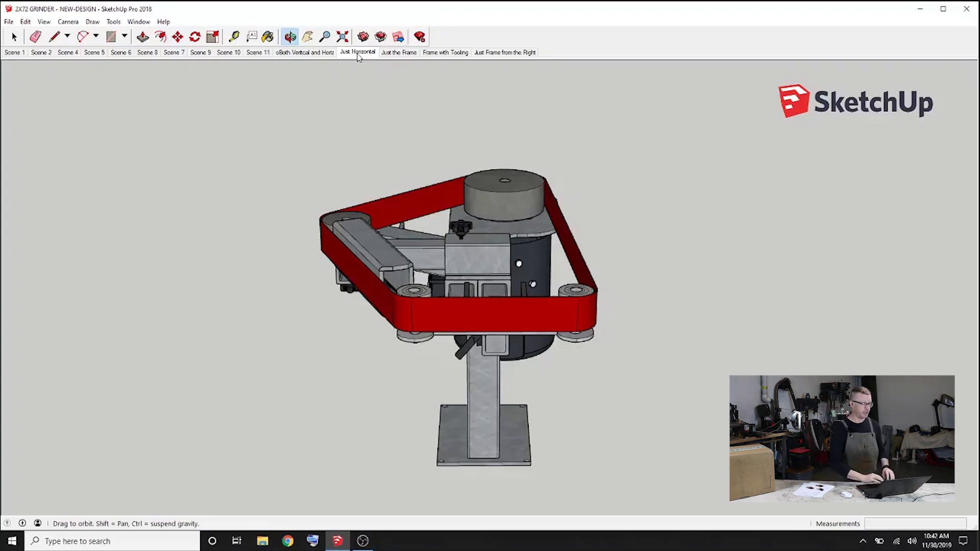
Step: Display the Both Vertical and Horiz scene with the upright and horizontal grinders together
click(306, 53)
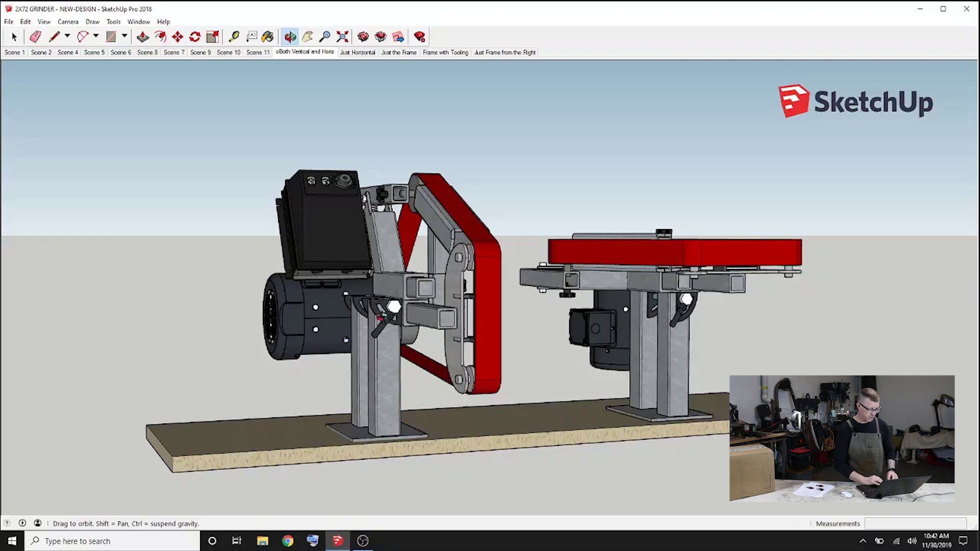
Step: Jump to Scene 11's belt arm view, then to Scene 2's side profile of the grinder
click(262, 54)
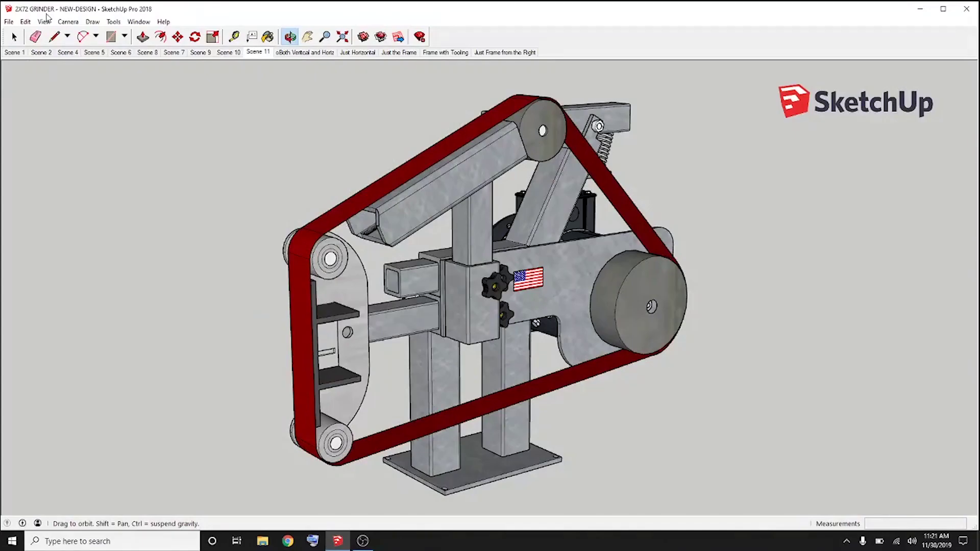
click(44, 55)
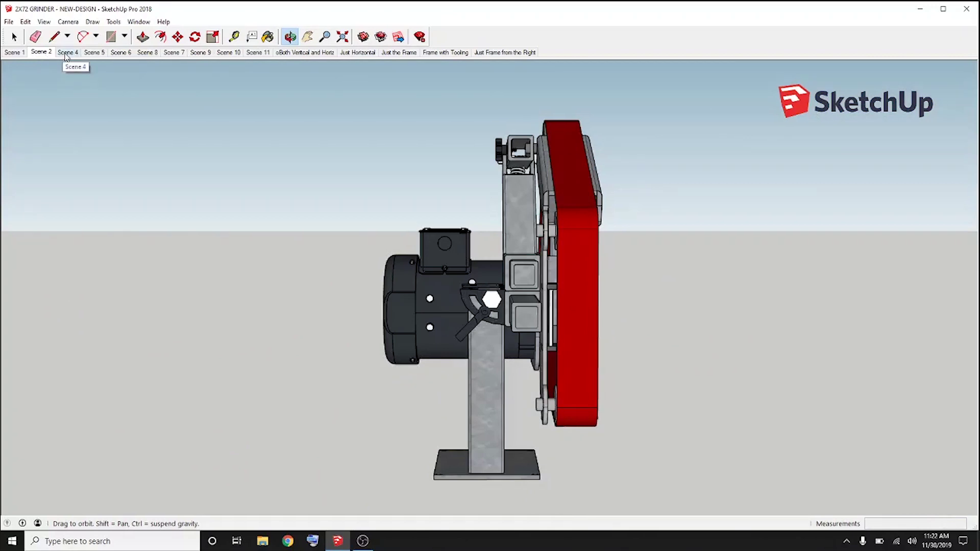
Step: Step through Scenes 4, 5, 6, 8, 7, 9 and 10, finishing on Scene 11's three-quarter view
click(66, 53)
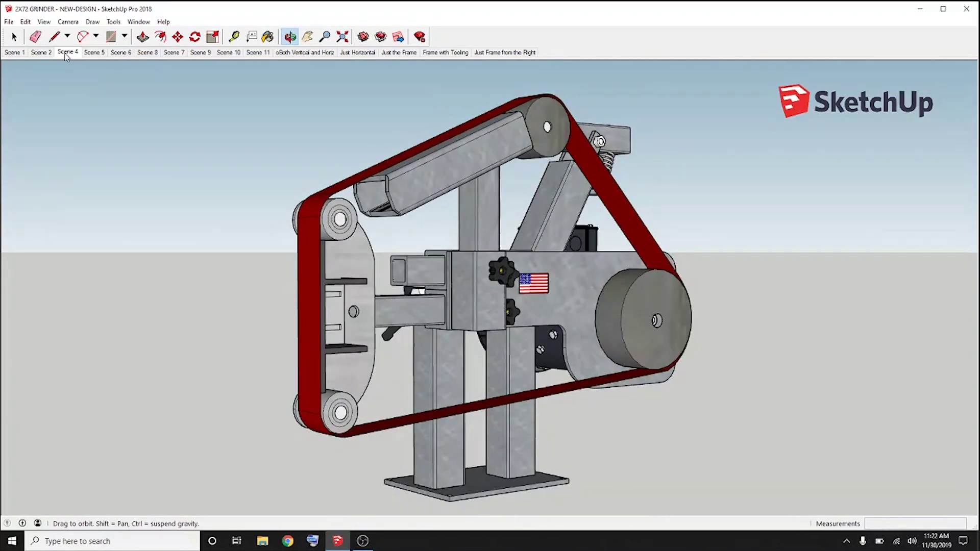
click(100, 55)
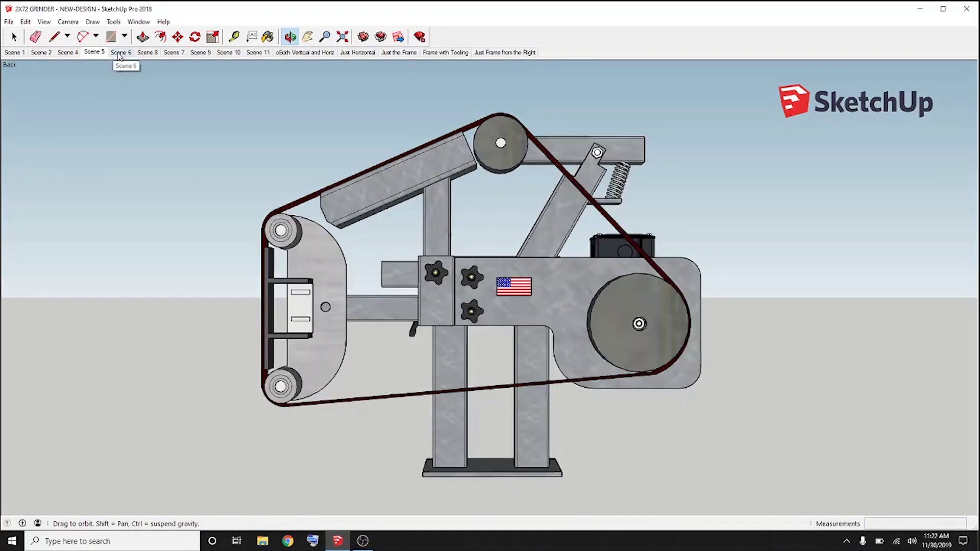
click(121, 53)
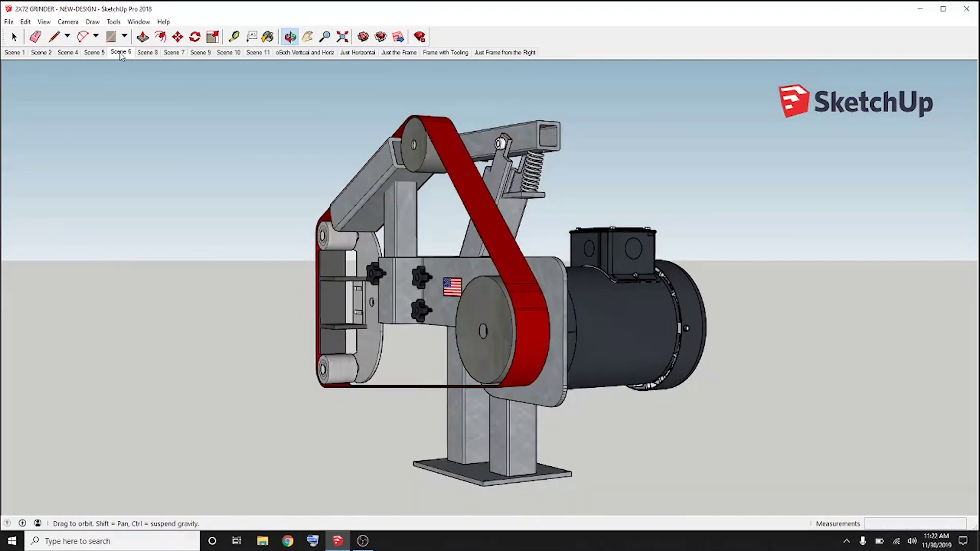
click(147, 57)
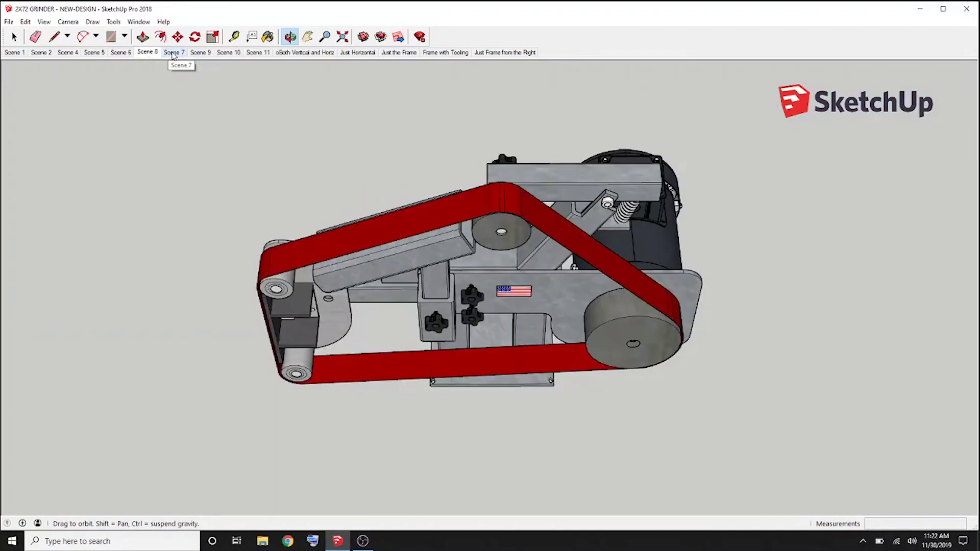
click(174, 53)
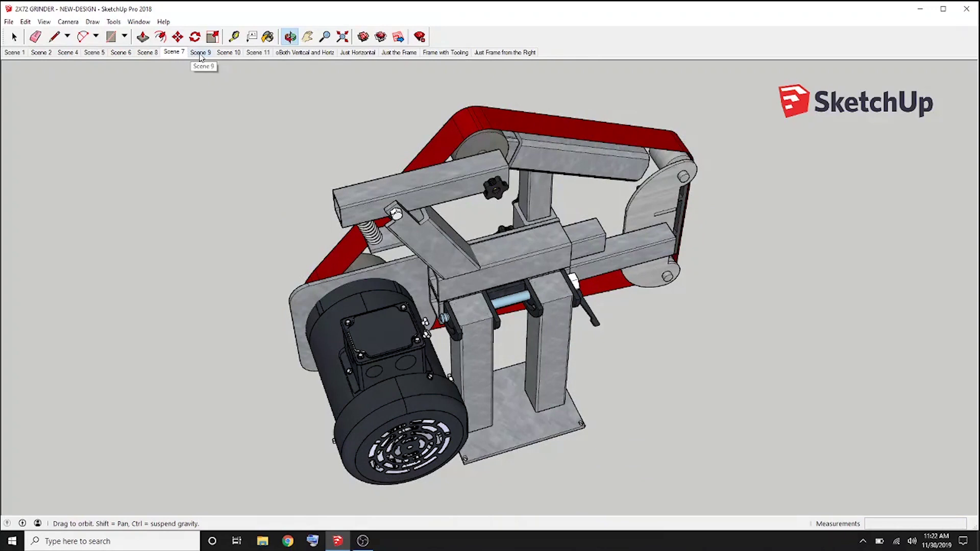
click(200, 56)
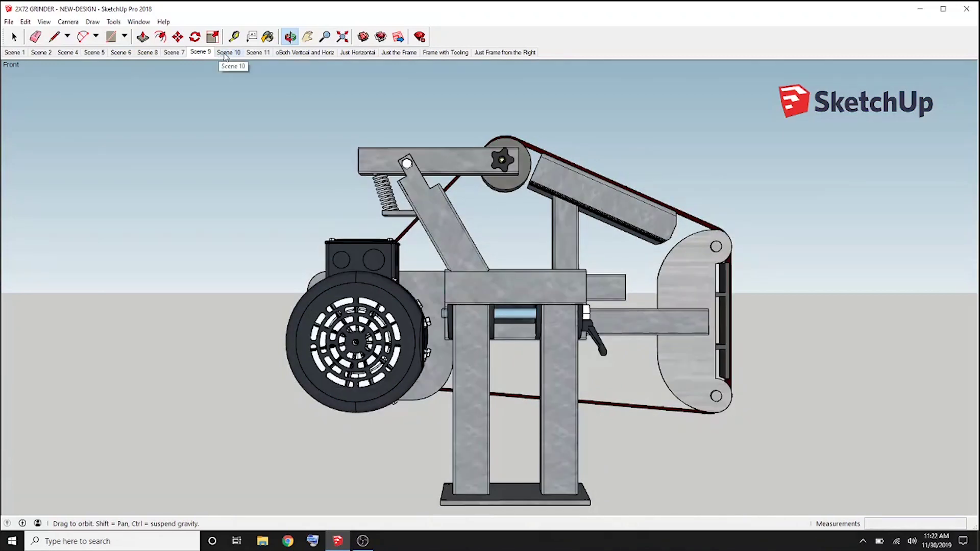
click(225, 57)
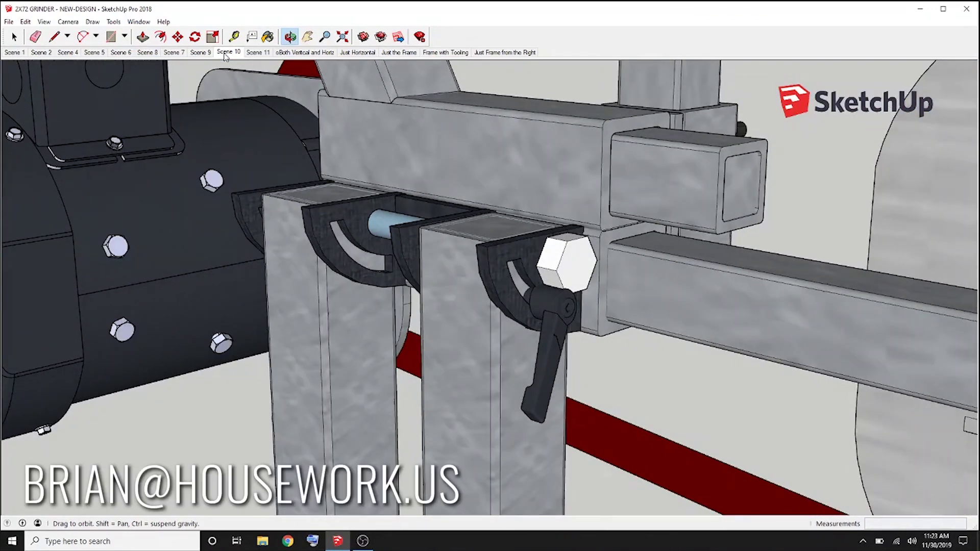
click(257, 53)
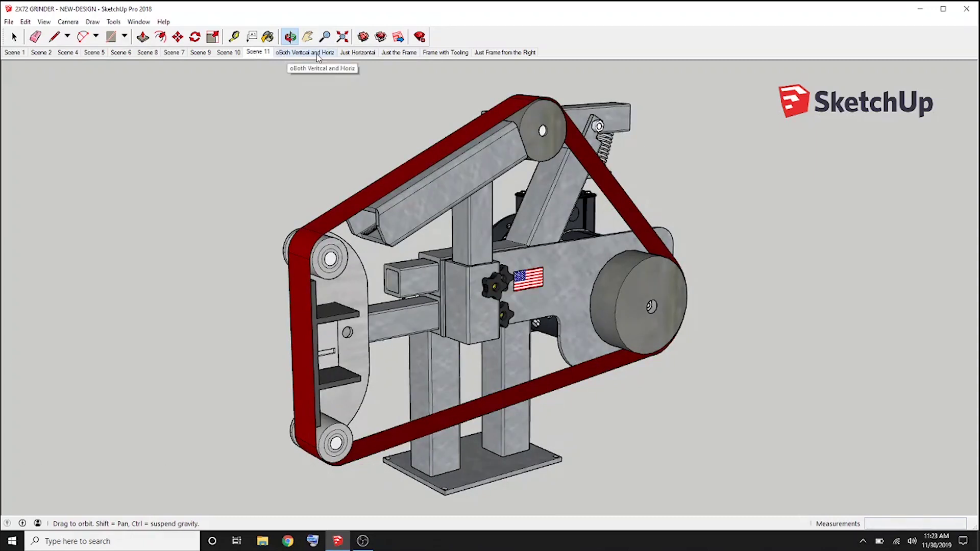
Step: Cycle through the oBoth Vertical and Horiz, Just Horizontal, Just the Frame, Frame with Tooling and Just Frame from the Right scenes, then return to Scene 10
click(318, 57)
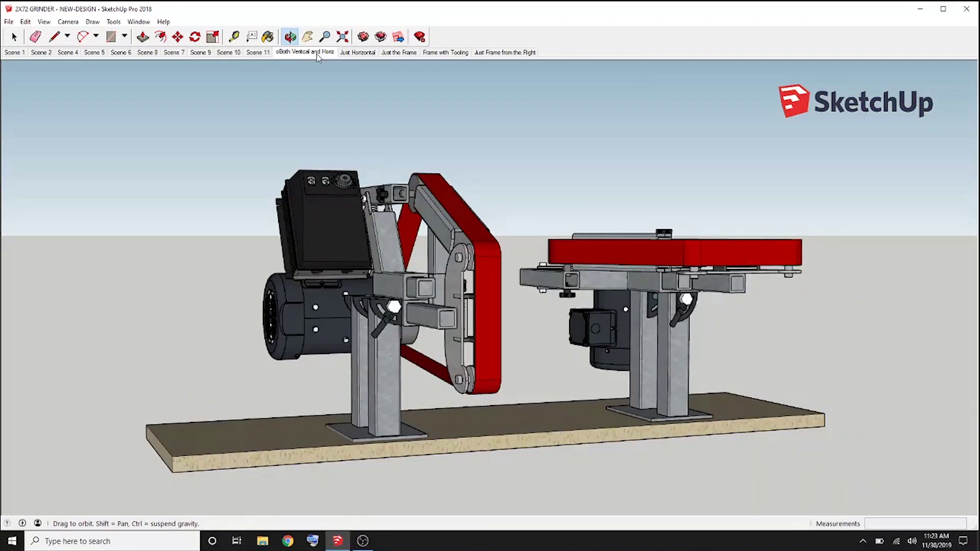
click(356, 57)
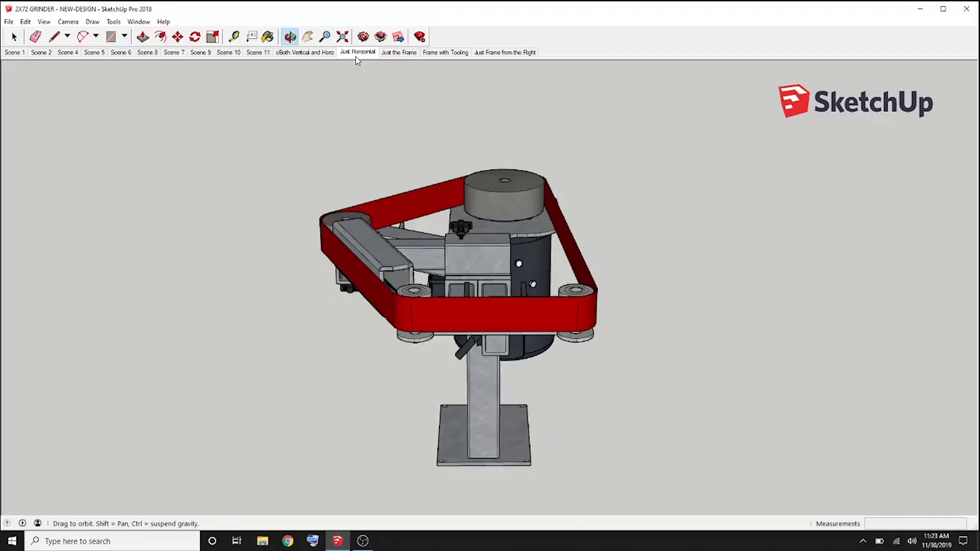
click(405, 54)
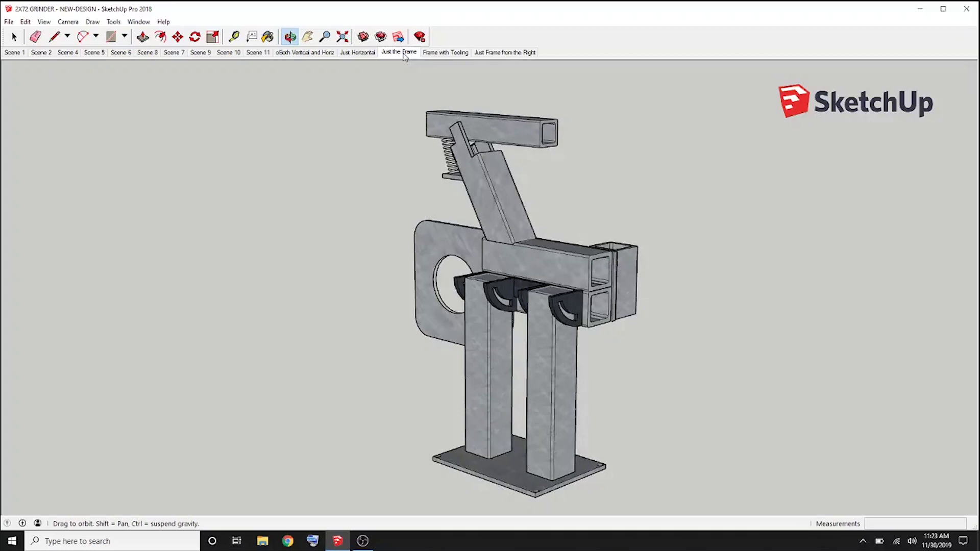
click(443, 57)
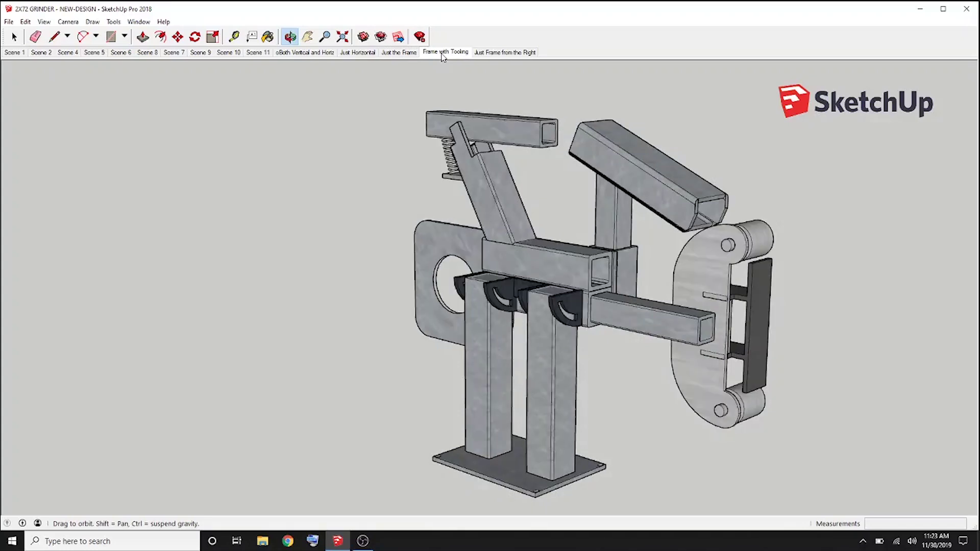
click(504, 54)
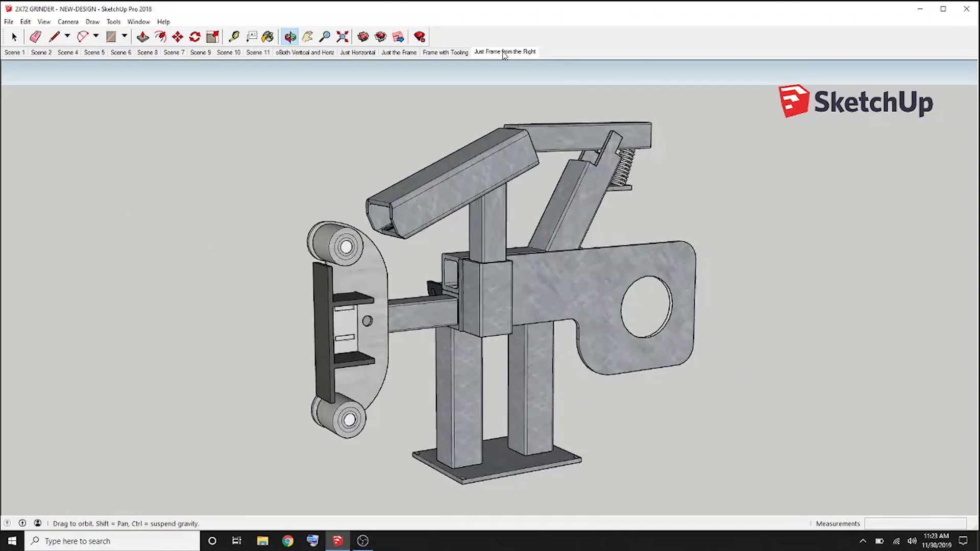
click(229, 54)
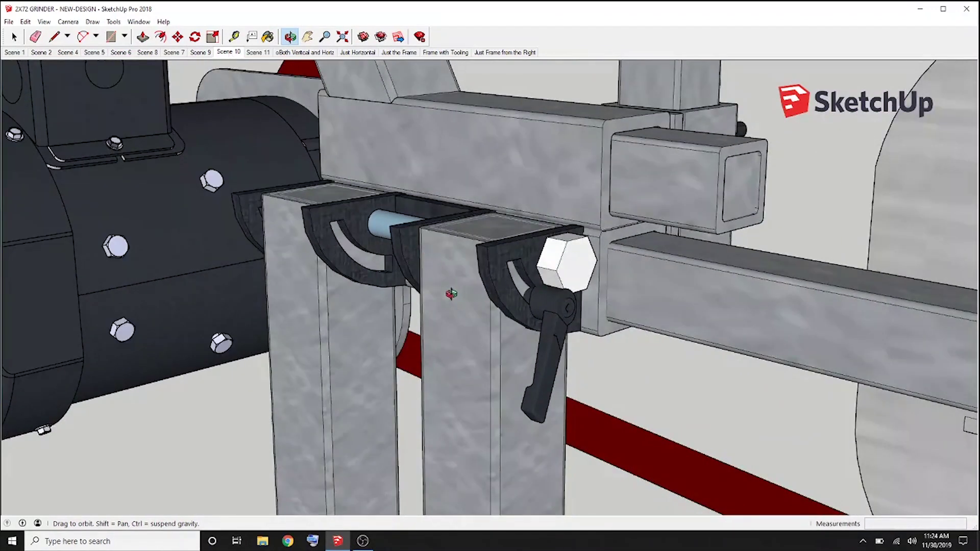
Step: Zoom into the clamp bracket, orbit to reveal the second bracket and locking handle, then zoom out
scroll(395, 265, up, 5)
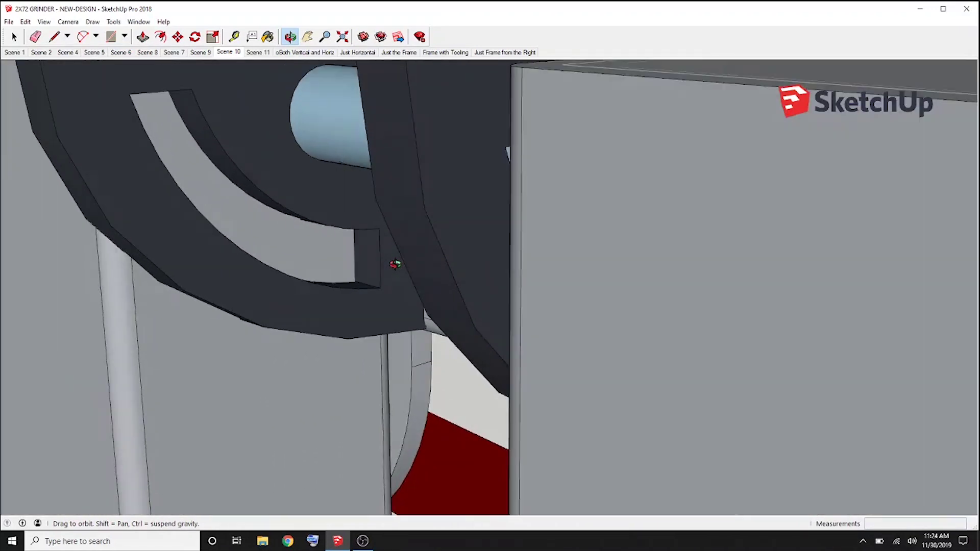
mouse_move(350, 252)
mouse_down()
mouse_move(454, 257)
mouse_move(434, 286)
mouse_move(382, 286)
mouse_up()
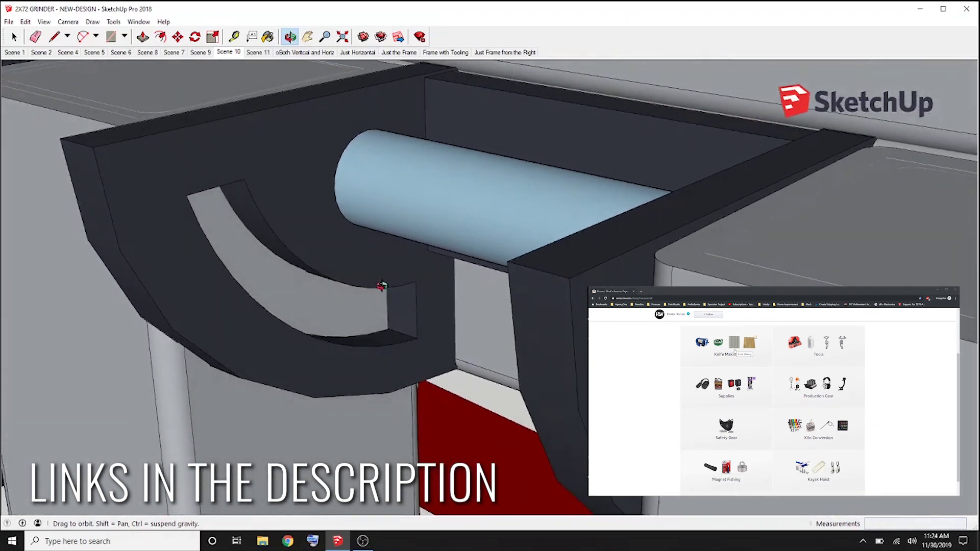
scroll(382, 286, down, 5)
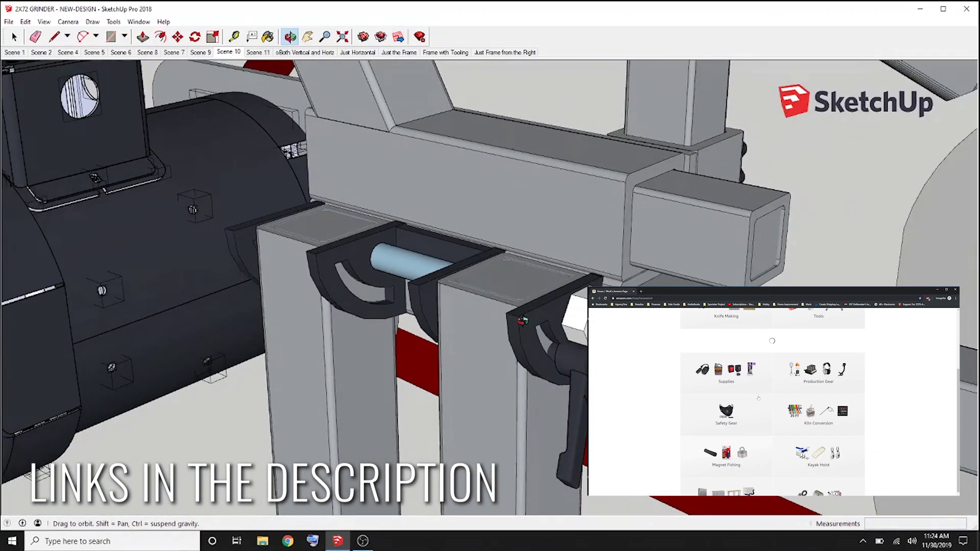
drag(522, 320, 414, 294)
scroll(404, 290, down, 6)
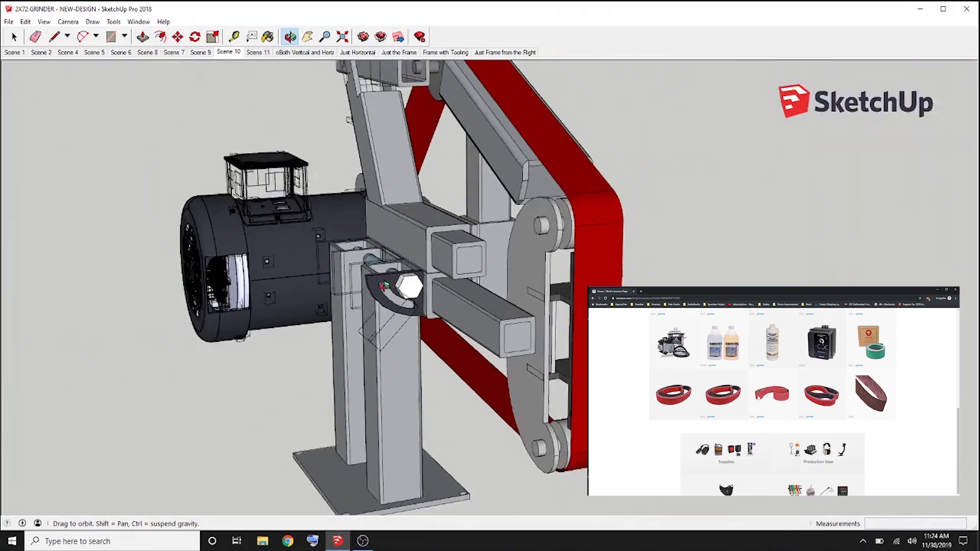
Step: Orbit out to a wider angle, then recall Scene 4 followed by Scene 11
scroll(383, 286, down, 2)
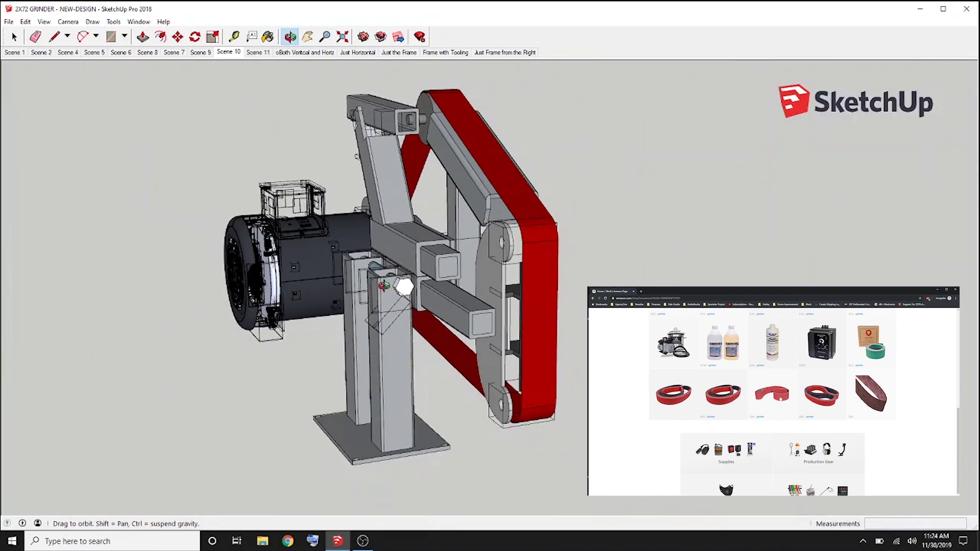
drag(384, 286, 357, 266)
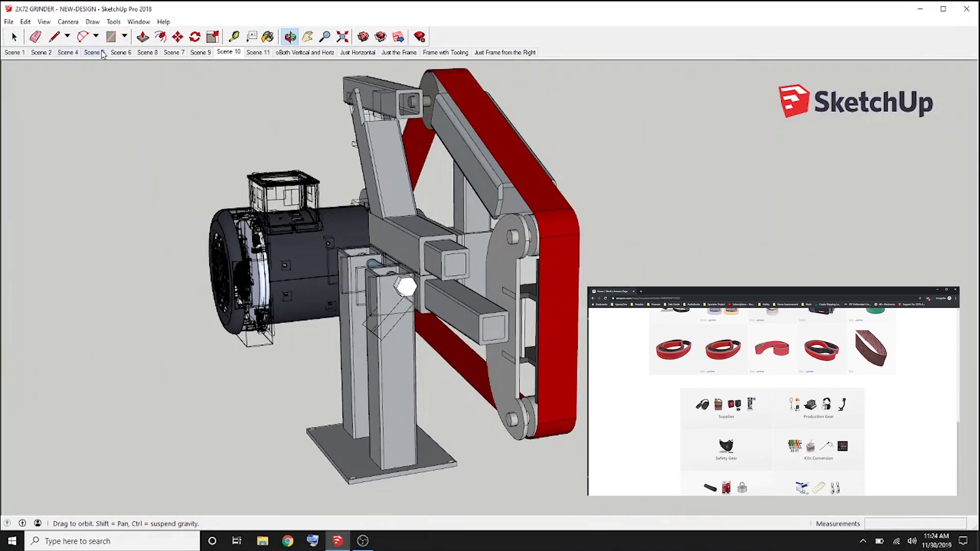
click(67, 54)
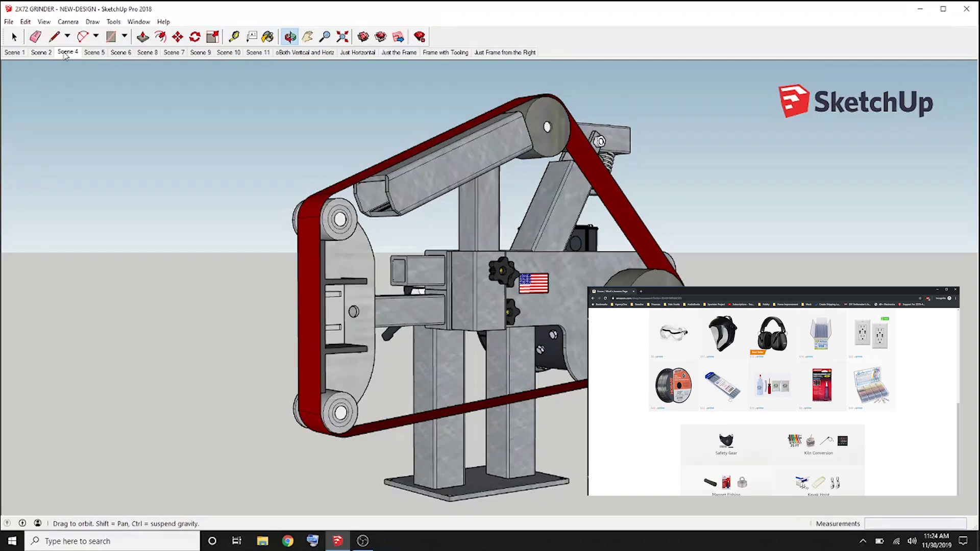
click(258, 53)
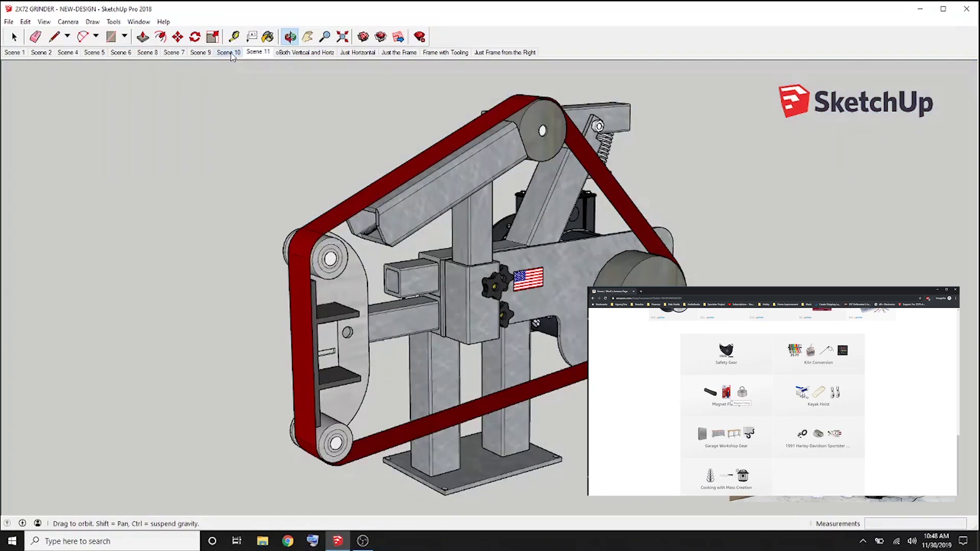